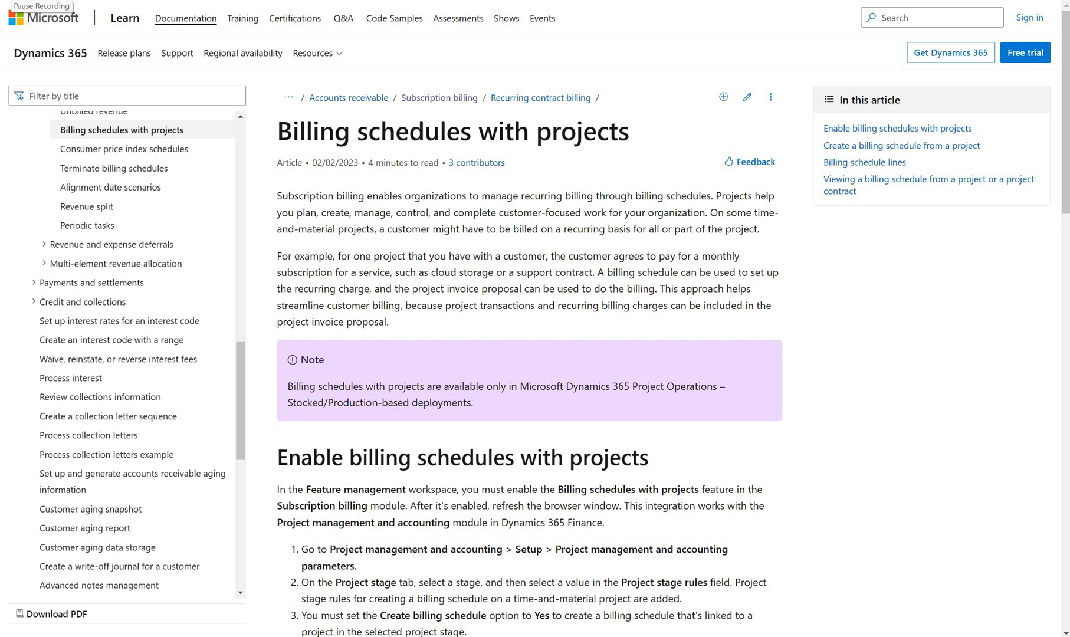
- Switch from the Microsoft Learn article to the Finance and Operations window
key("alt+Tab")
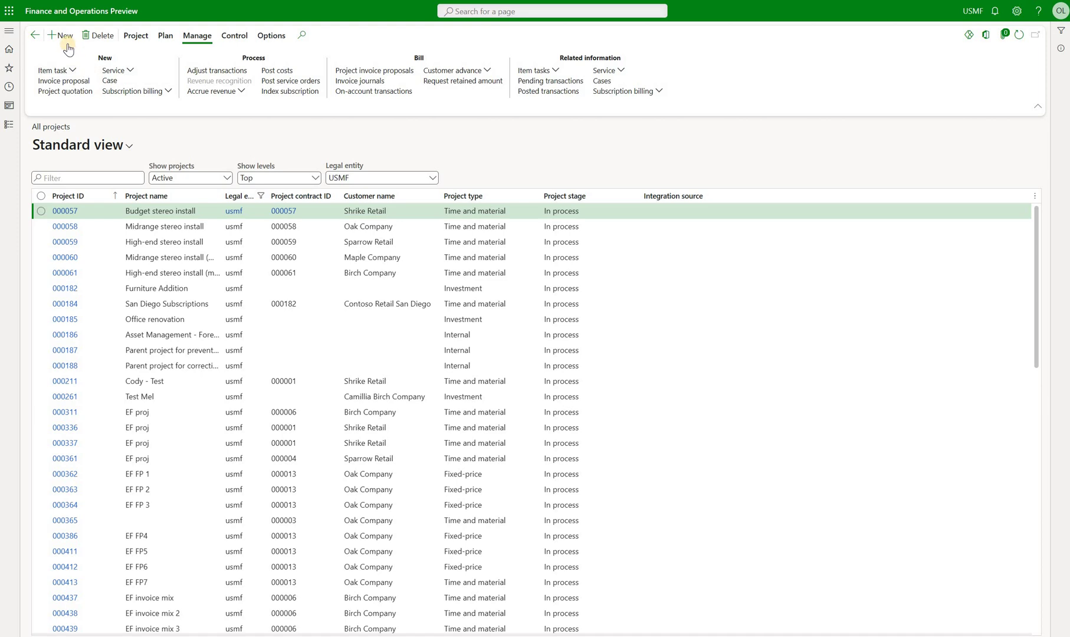
- Create Time and material project 000914 on contract 000408 and confirm Billing schedules with projects is enabled
left_click(65, 37)
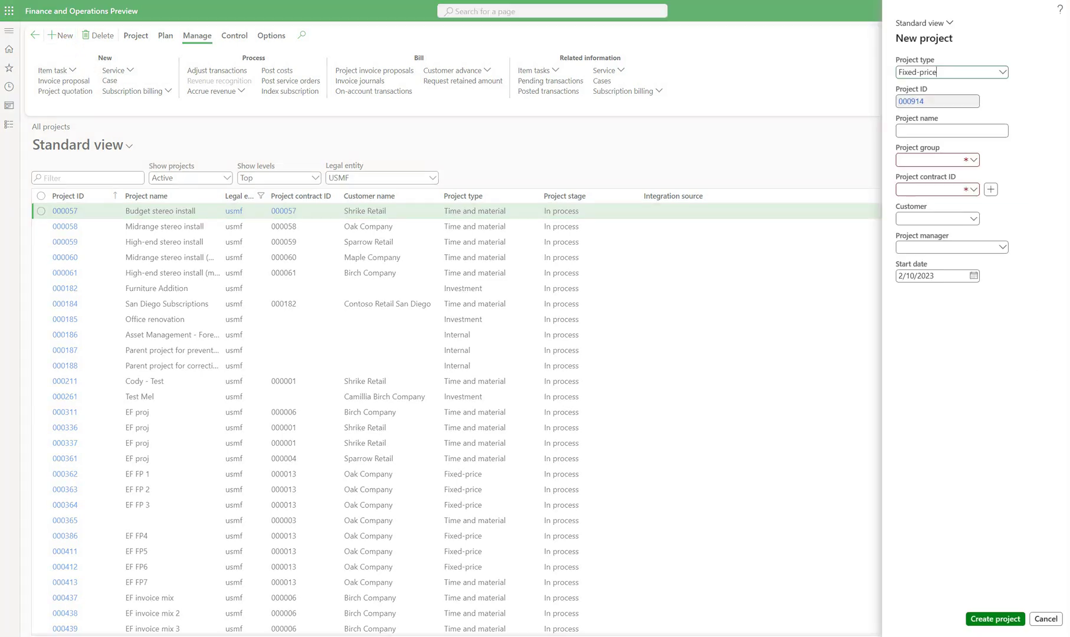
left_click(973, 190)
left_click(901, 289)
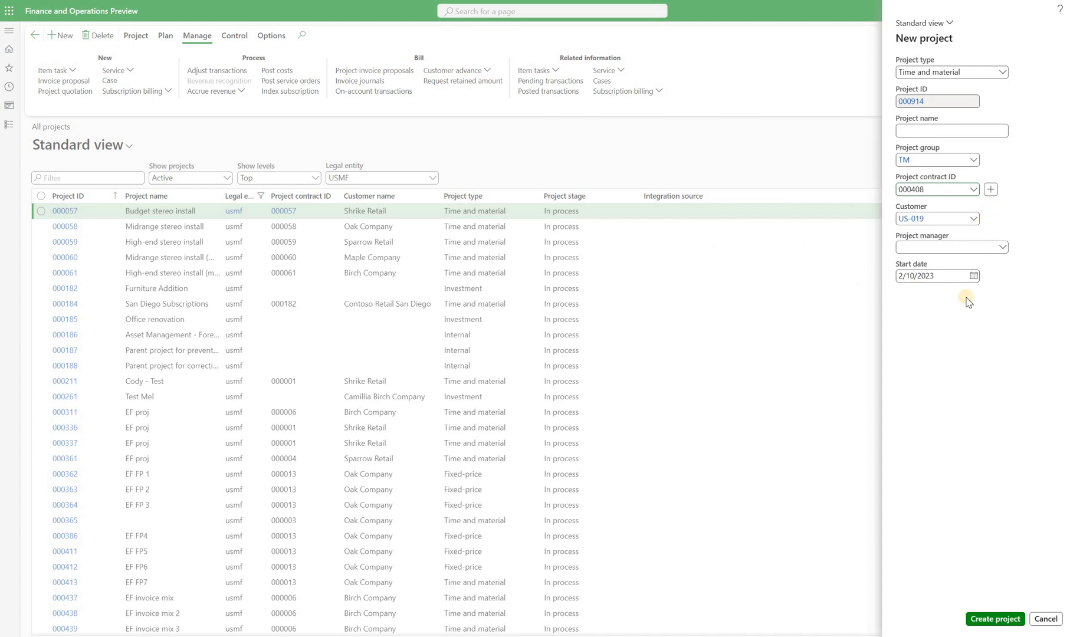
left_click(987, 619)
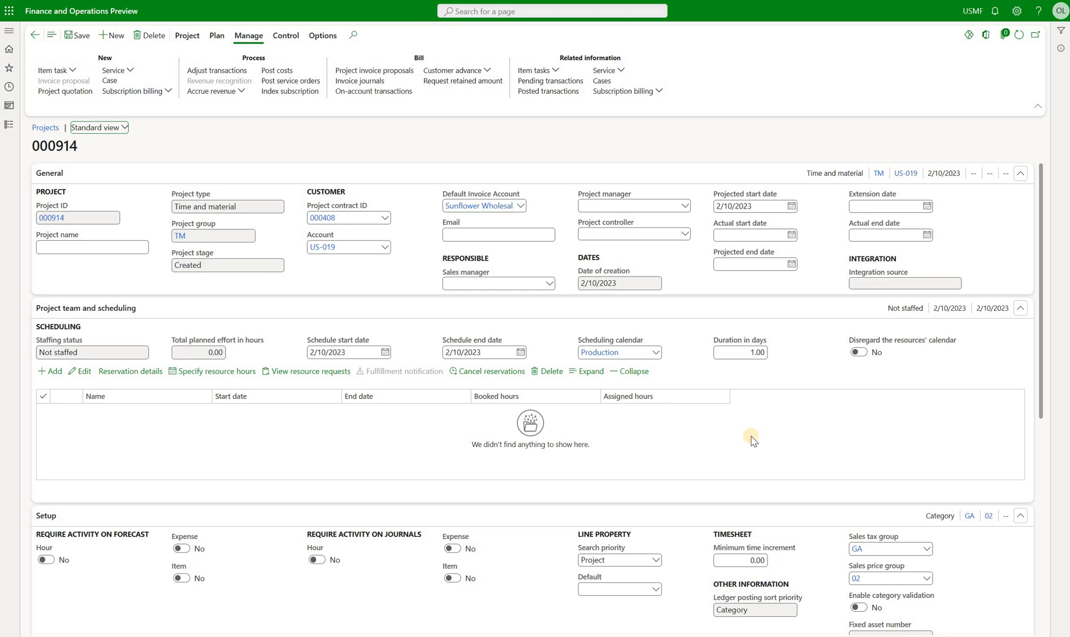
left_click(753, 440)
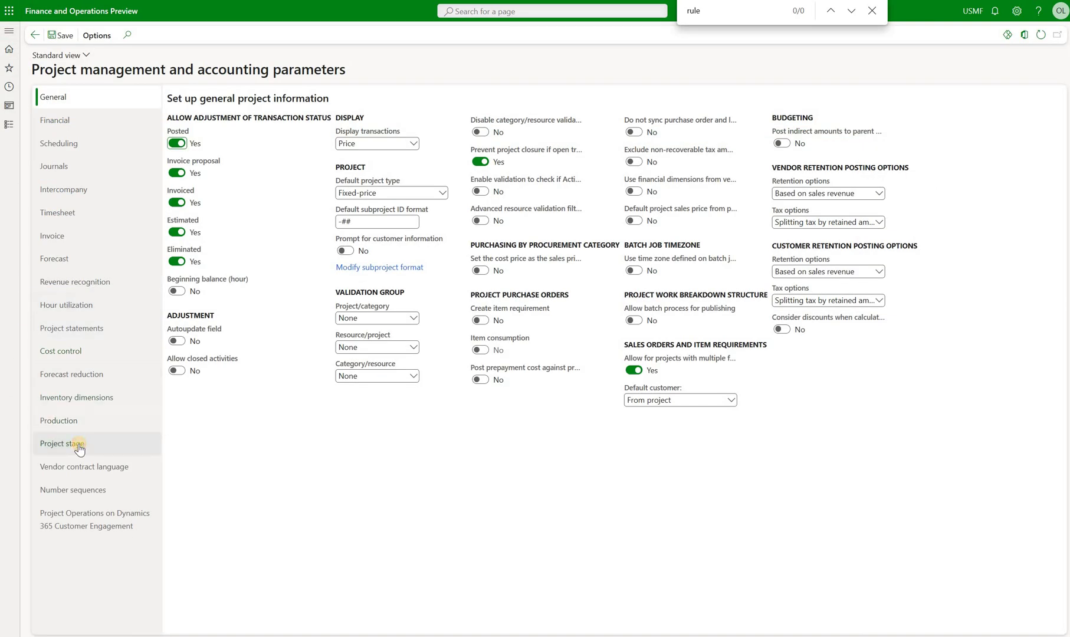
- Check that the Created project stage rules have Create billing schedule set to Yes
left_click(79, 450)
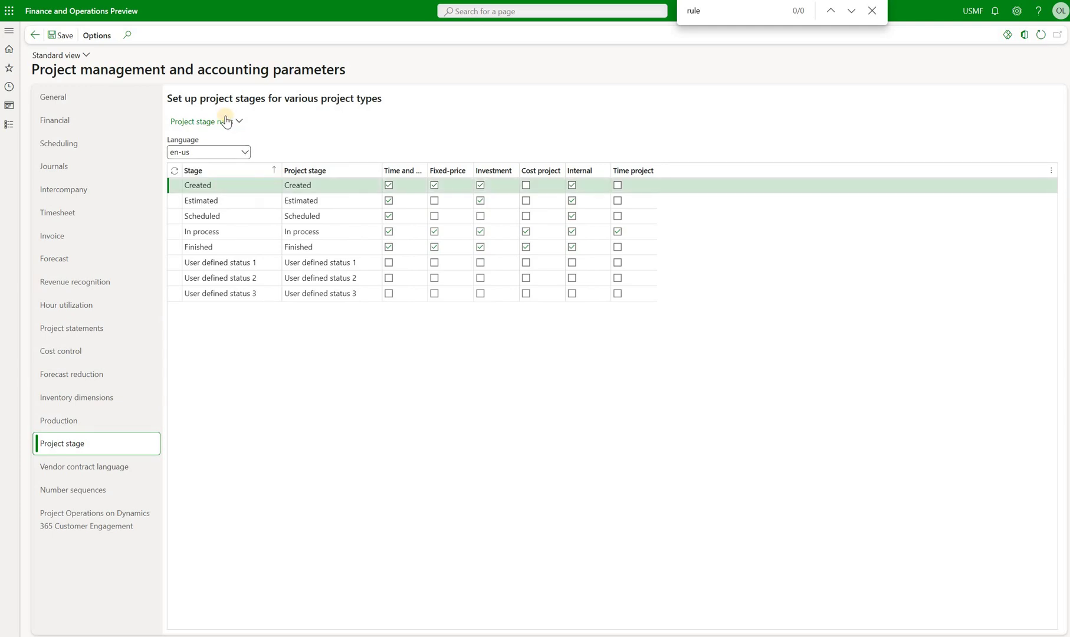
left_click(236, 124)
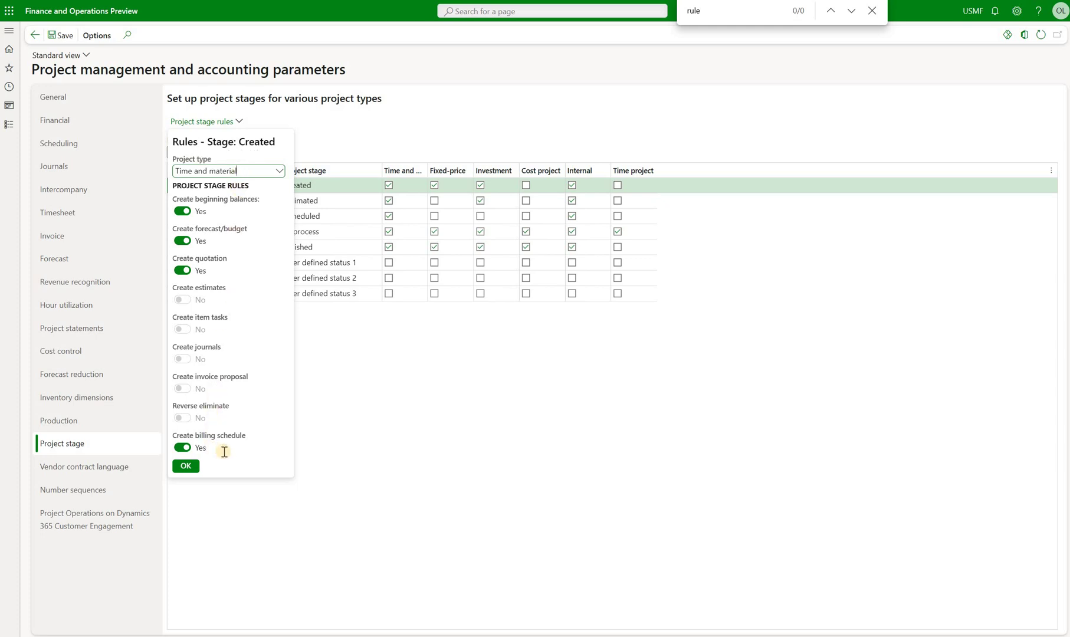
left_click_drag(246, 435, 178, 436)
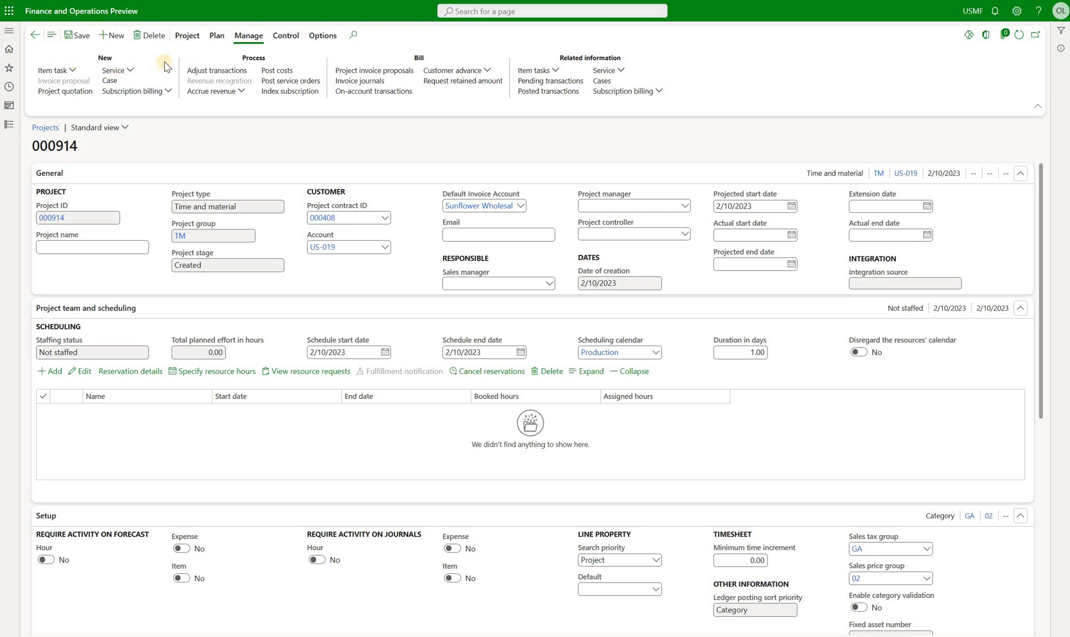
- Move project 000914 to In process and view its billing schedules list
left_click(187, 36)
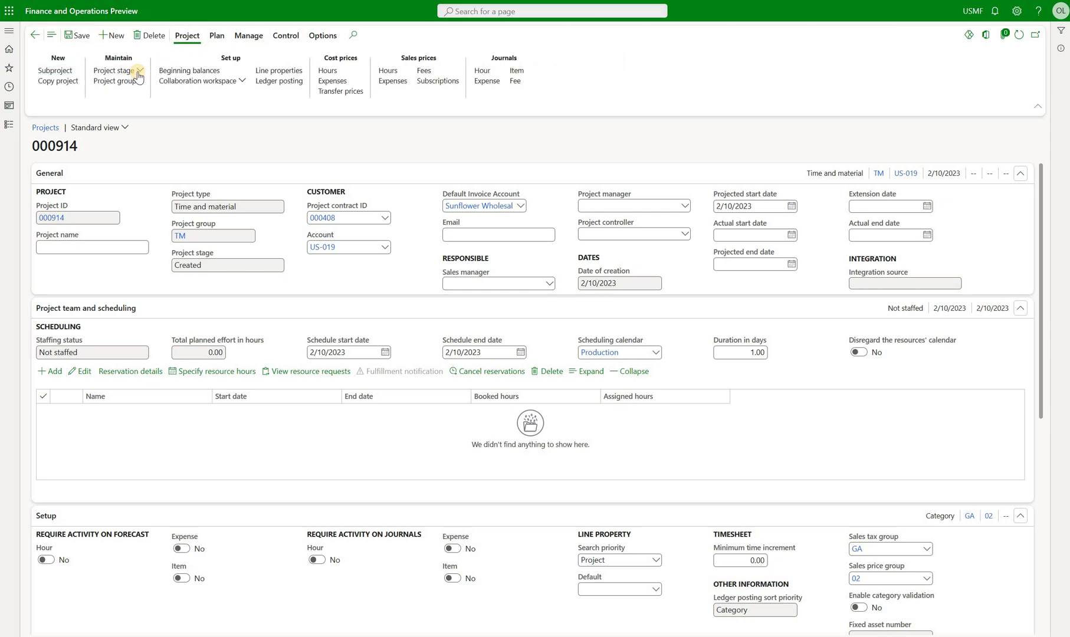
left_click(250, 41)
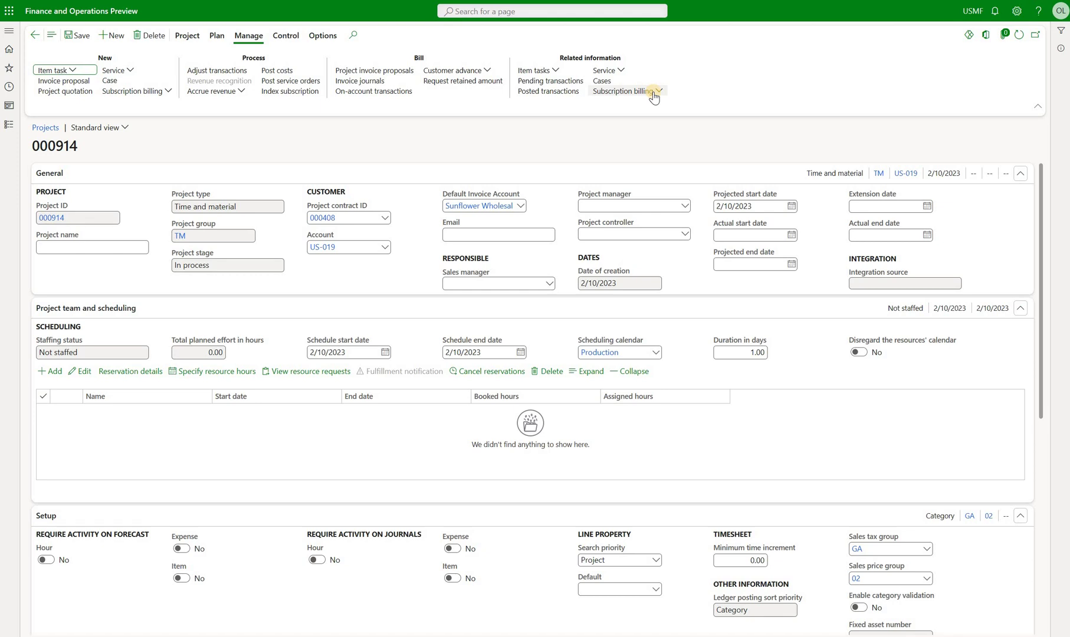
left_click(654, 98)
left_click(659, 109)
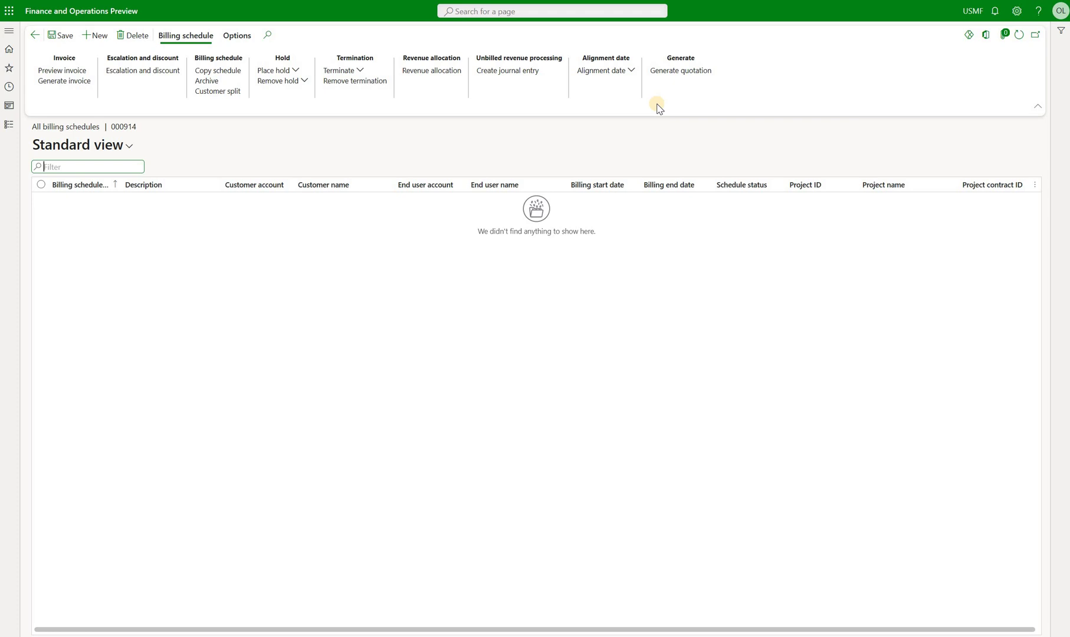
- Create a billing schedule for customer US-019 and project 000914, starting 1/1/2023 for 12 periods
left_click(107, 40)
left_click(944, 103)
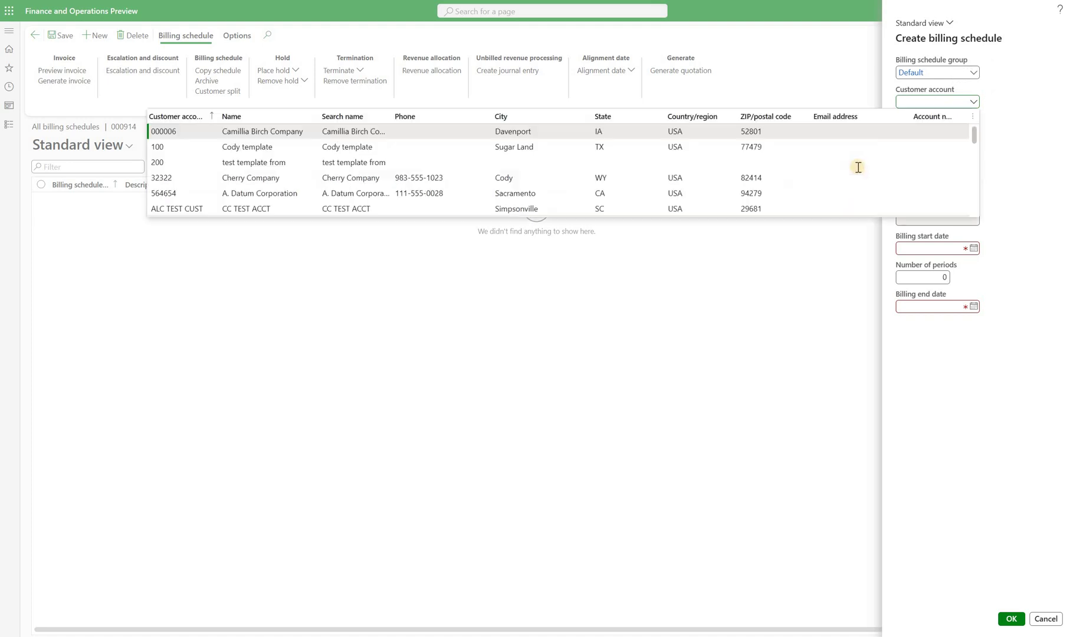
type("US-019")
key("Return")
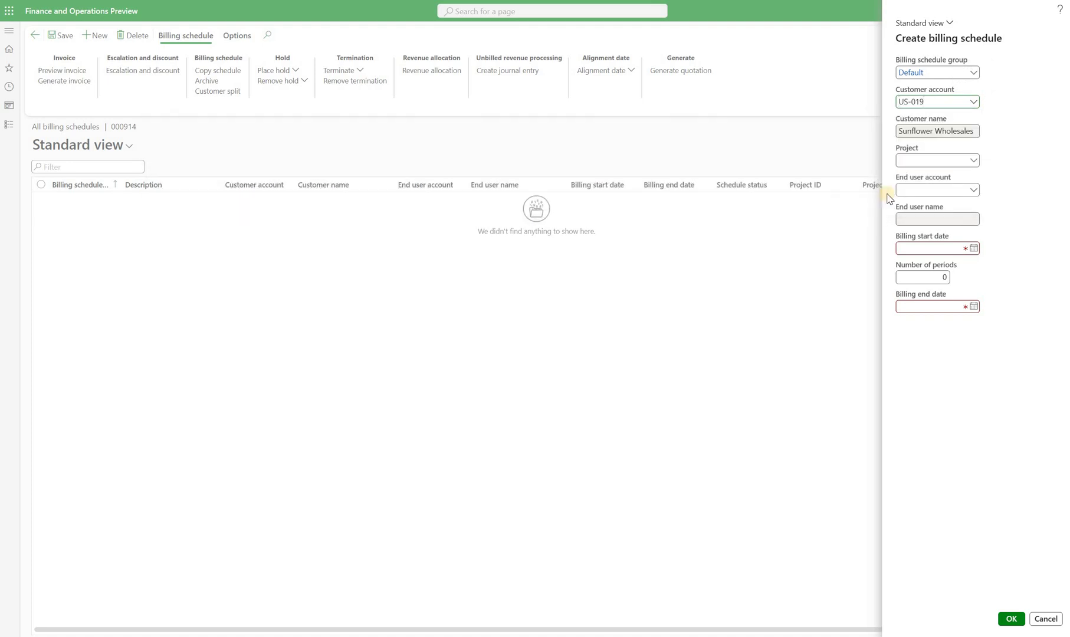
left_click(962, 160)
left_click(819, 220)
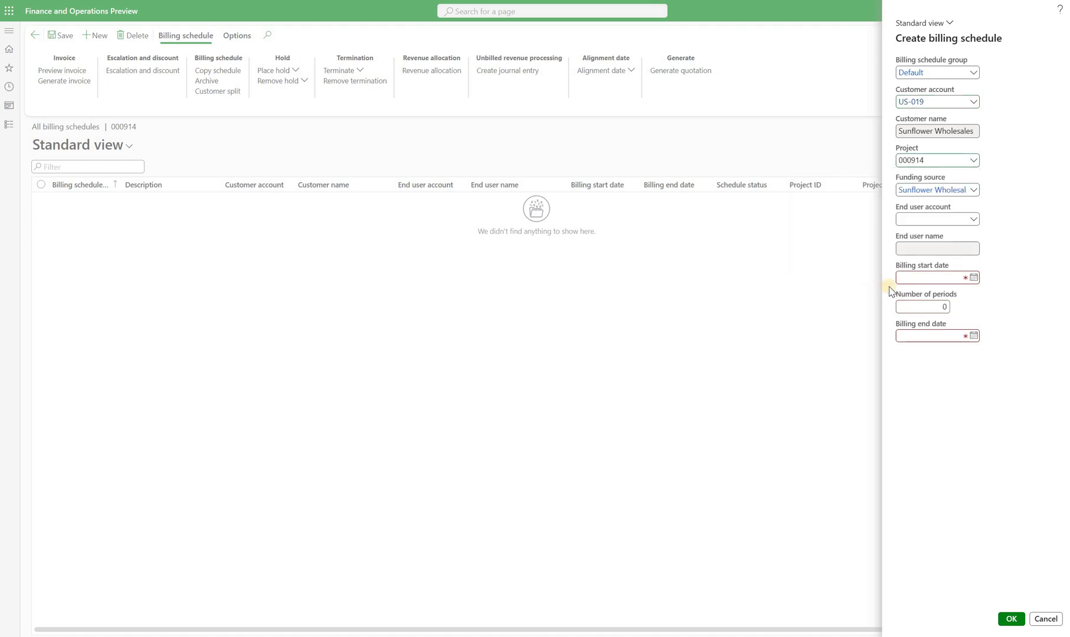
left_click(946, 277)
type("1/1/2023")
key("Tab")
type("12")
key("Tab")
left_click(1010, 619)
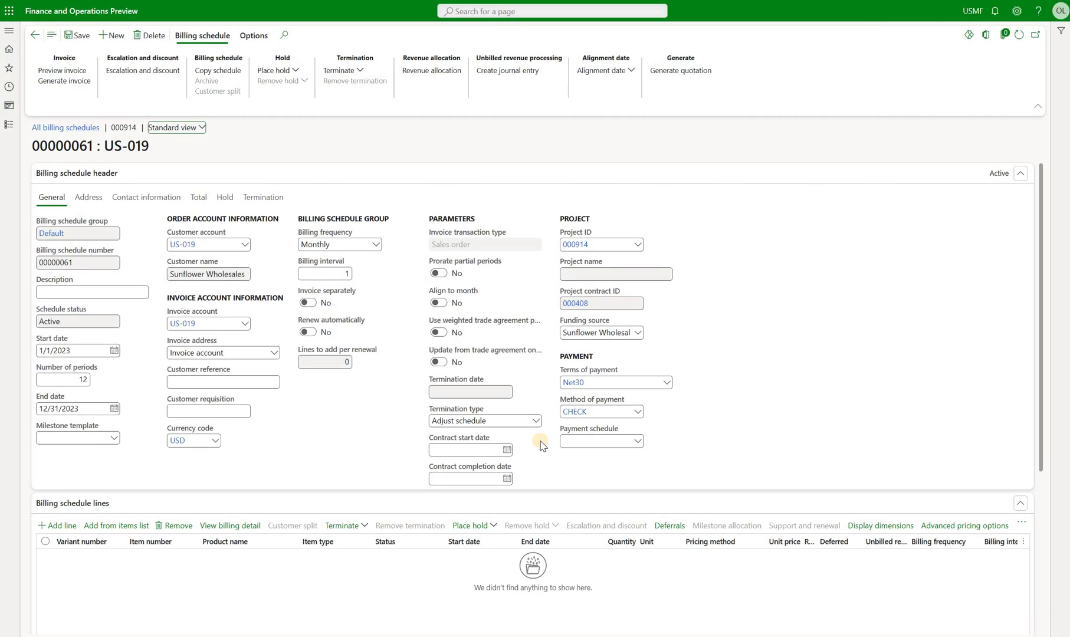
- Add a Software item line to schedule 00000061 with a unit price of 1,200.00
left_click(61, 525)
left_click(56, 525)
left_click(209, 557)
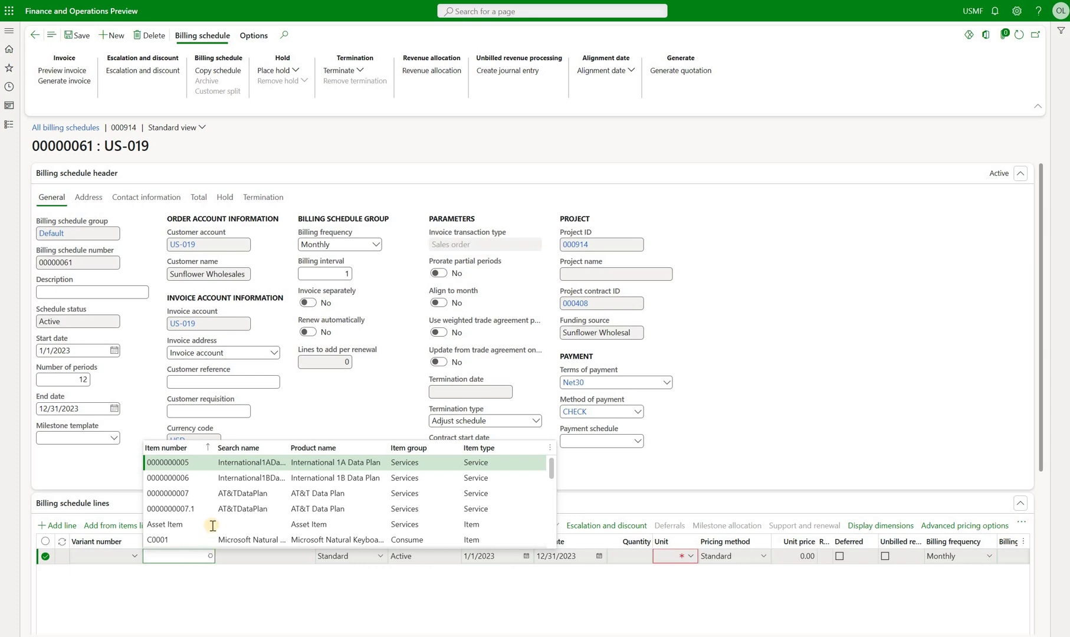
scroll(223, 510, "down", 5)
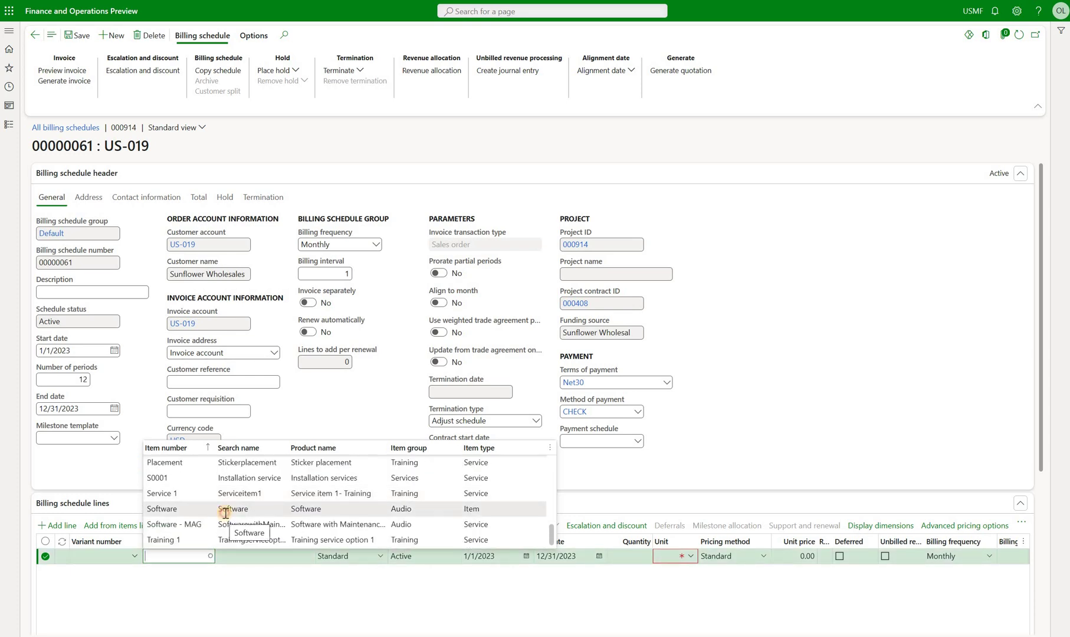
left_click(226, 510)
left_click(783, 422)
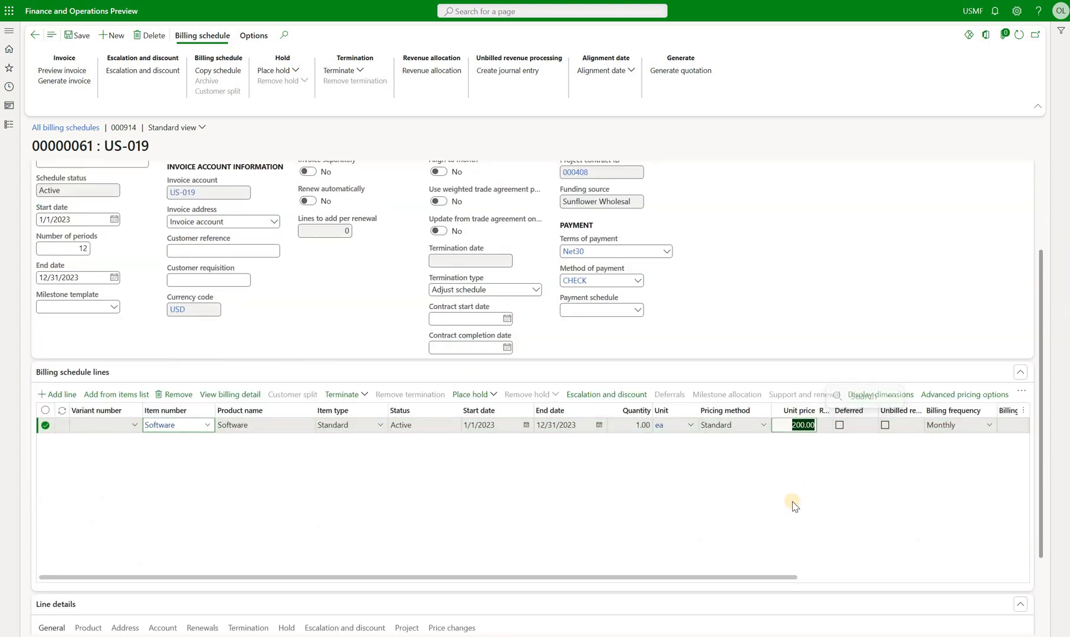
type("1200")
key("Tab")
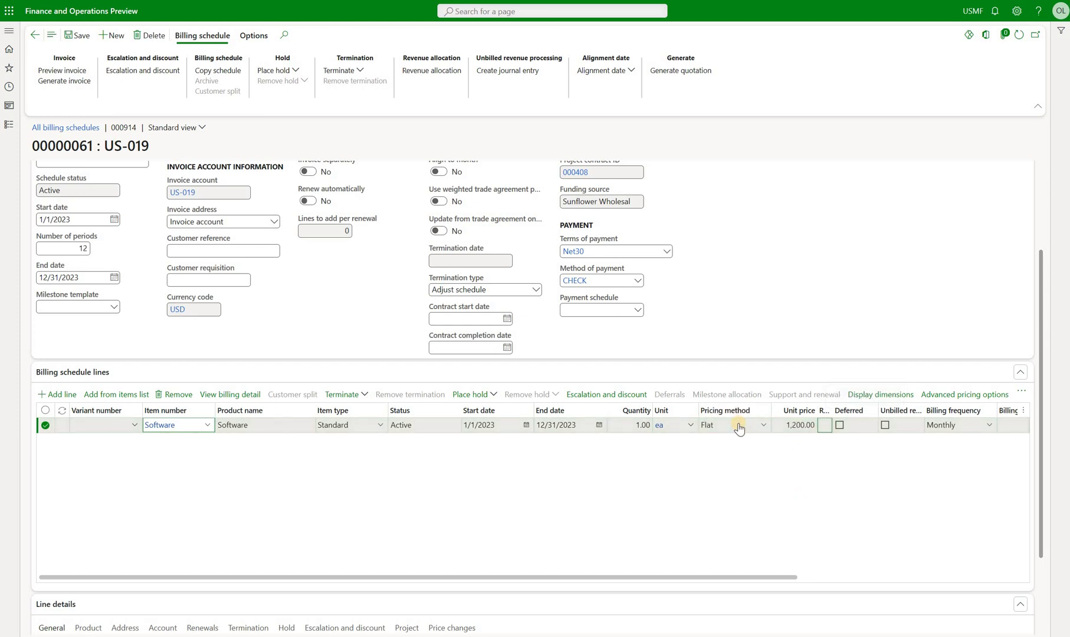
left_click(797, 456)
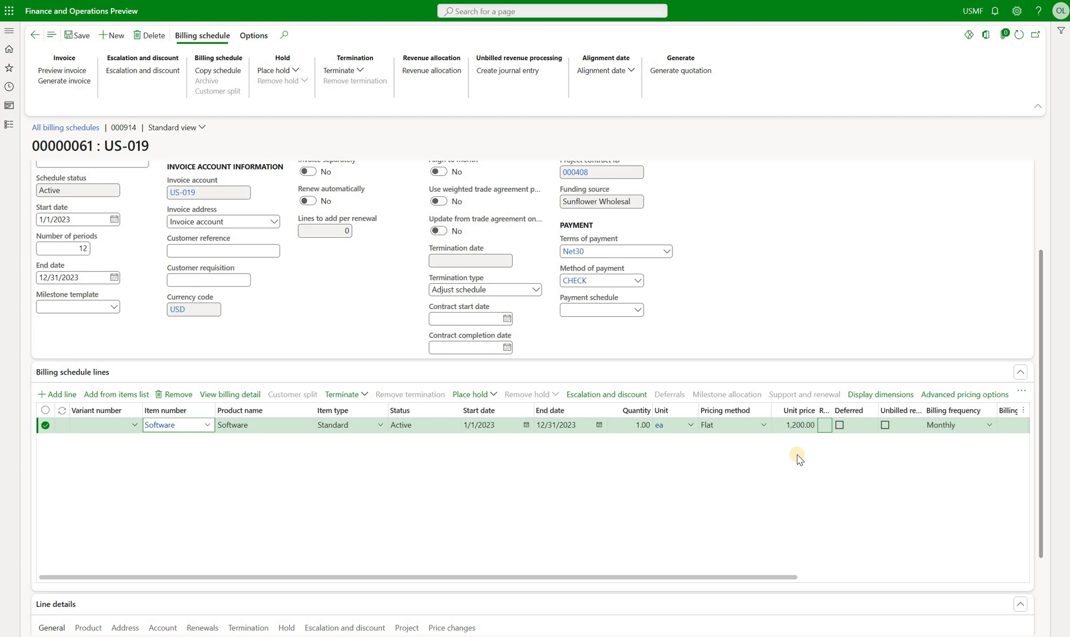
- Start invoice generation for schedule 00000061 with the To date changed to 5/10/2023
left_click(57, 83)
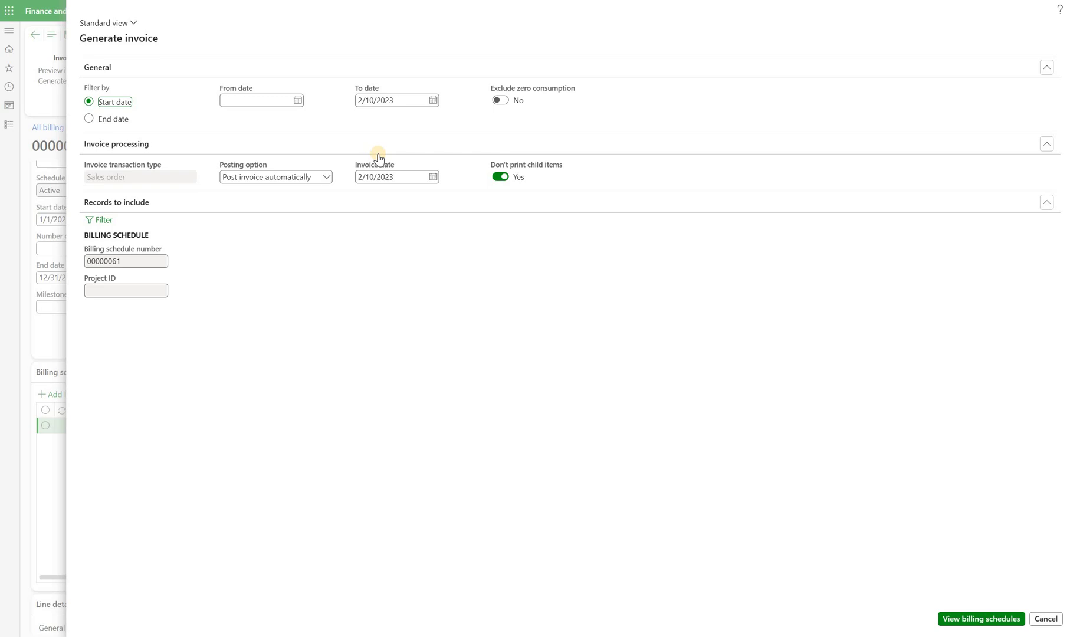
left_click(364, 101)
key("BackSpace")
type("5")
key("Tab")
- List the due billing lines: Software periods for January and February 2023, quantity 1.00 each
left_click(967, 621)
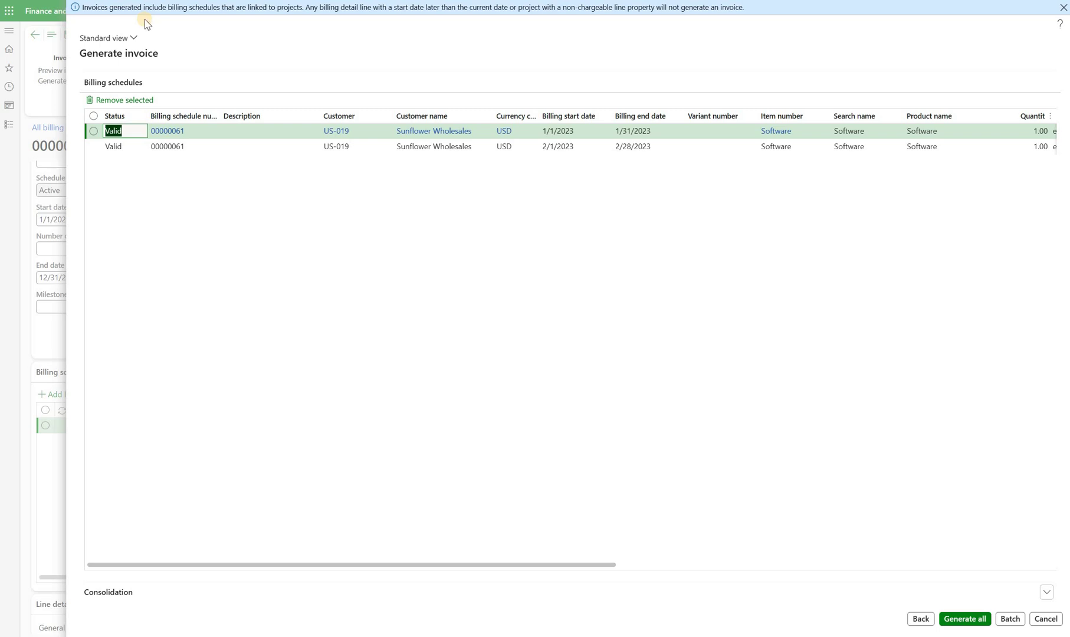
- Return to the invoice criteria and select the 5/10/2023 To date for editing
left_click(919, 619)
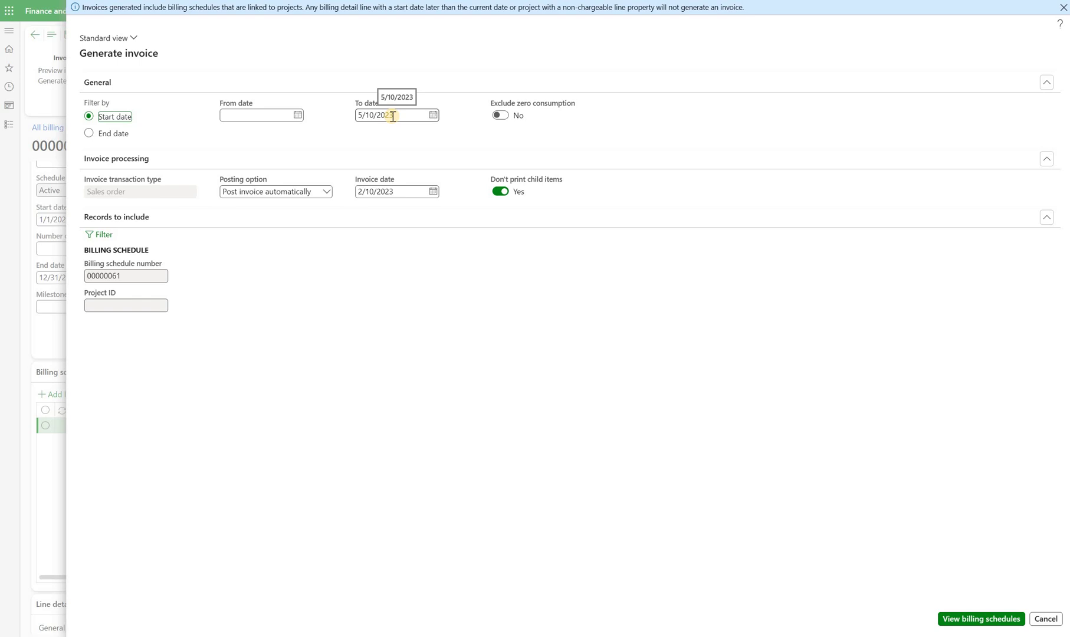
left_click(360, 116)
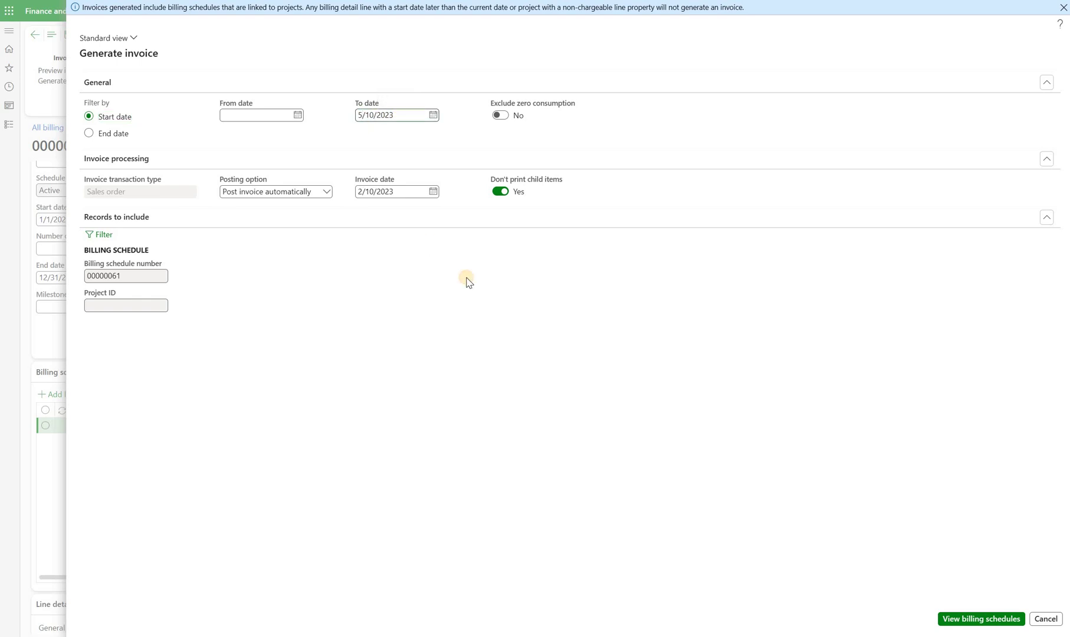
- Change the To date to 1/10/2023 and choose the Create invoice proposal posting option
key("BackSpace")
type("1")
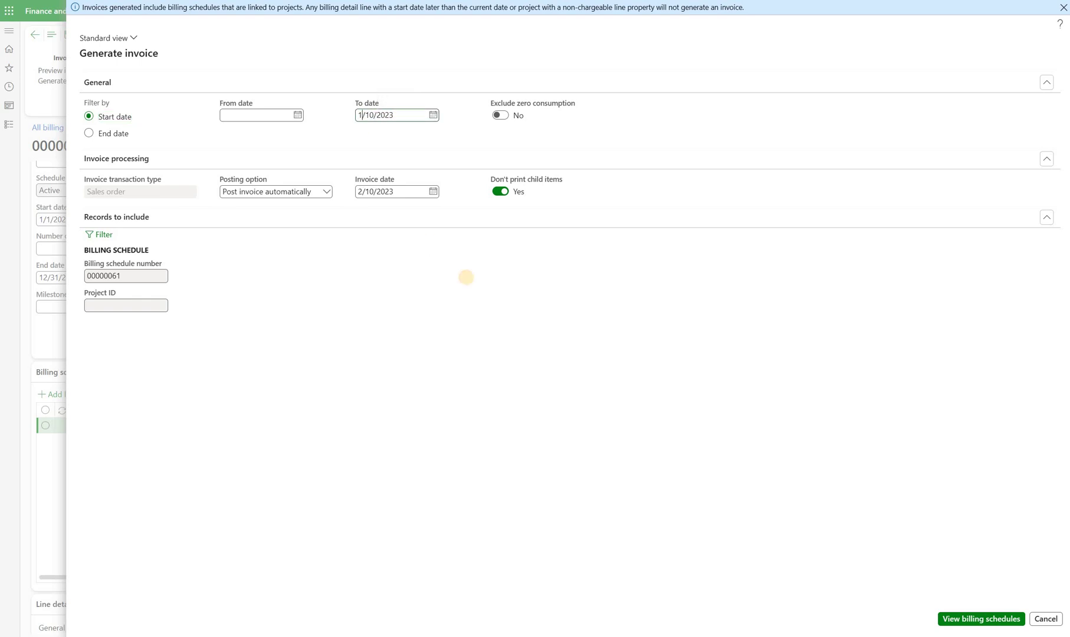
left_click(324, 192)
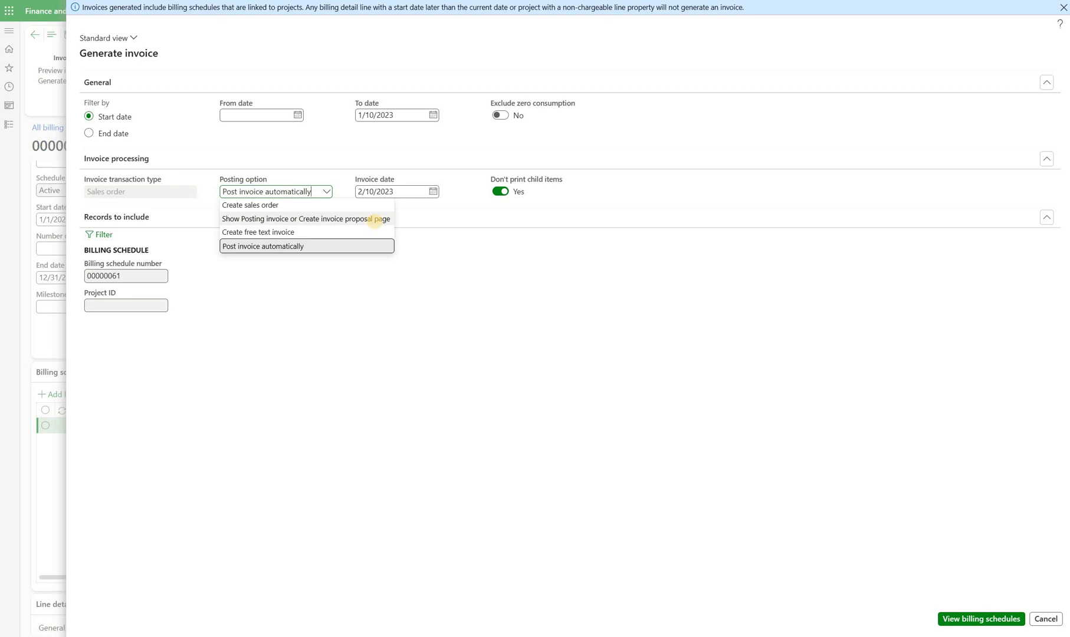
left_click(374, 221)
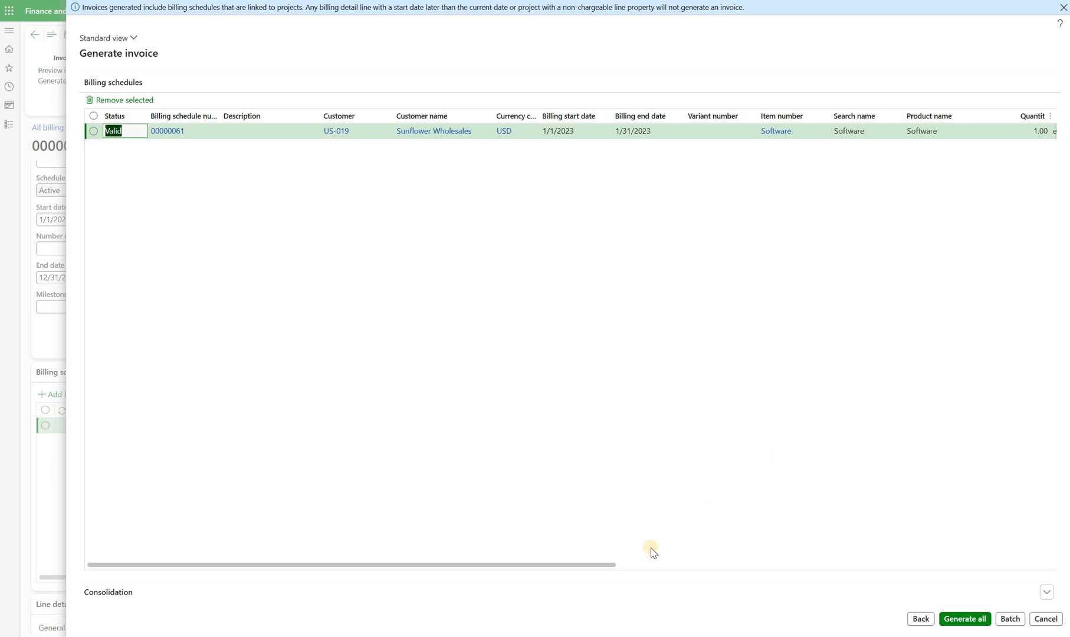
- Review the Valid billing schedule row and generate all, creating invoice proposal P000282
left_click_drag(604, 565, 745, 566)
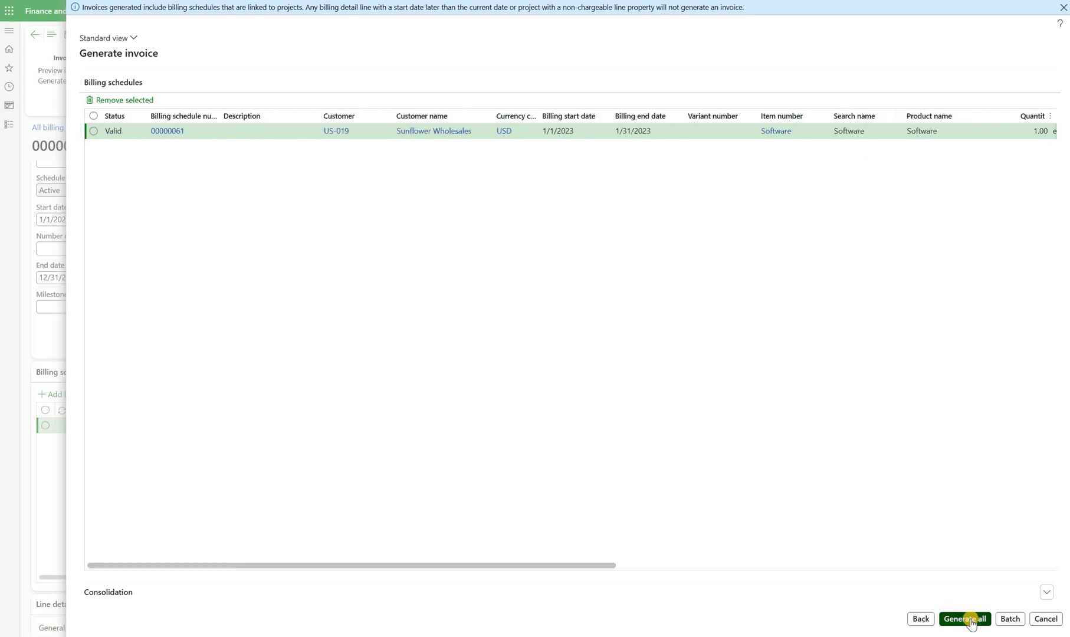
left_click(971, 619)
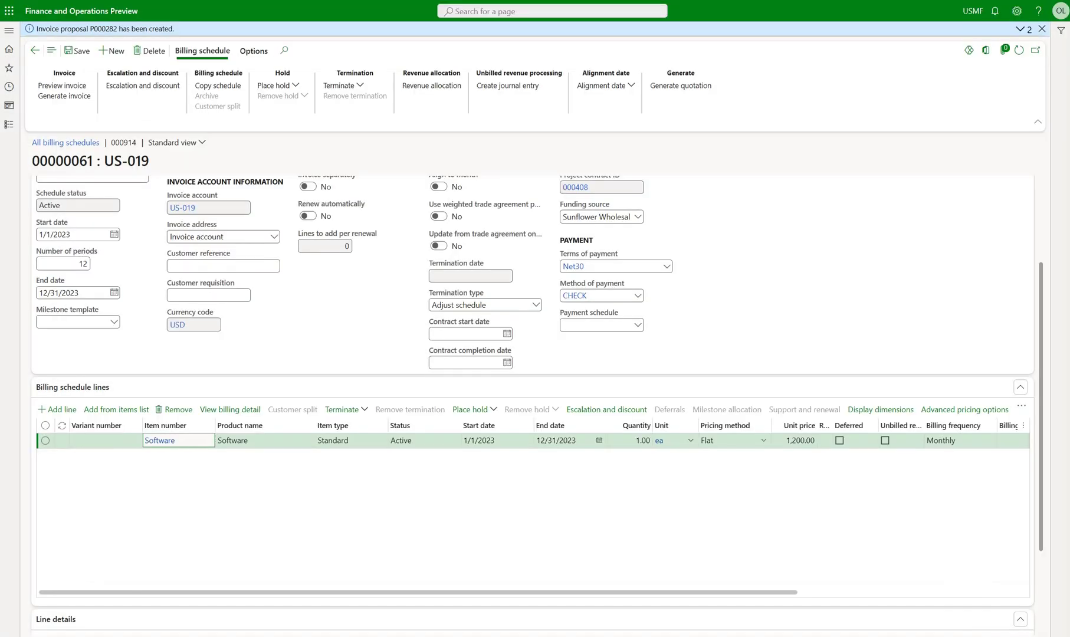
- Note proposal number P000282, then open project 000914 through View details on the Project ID field
double_click(103, 29)
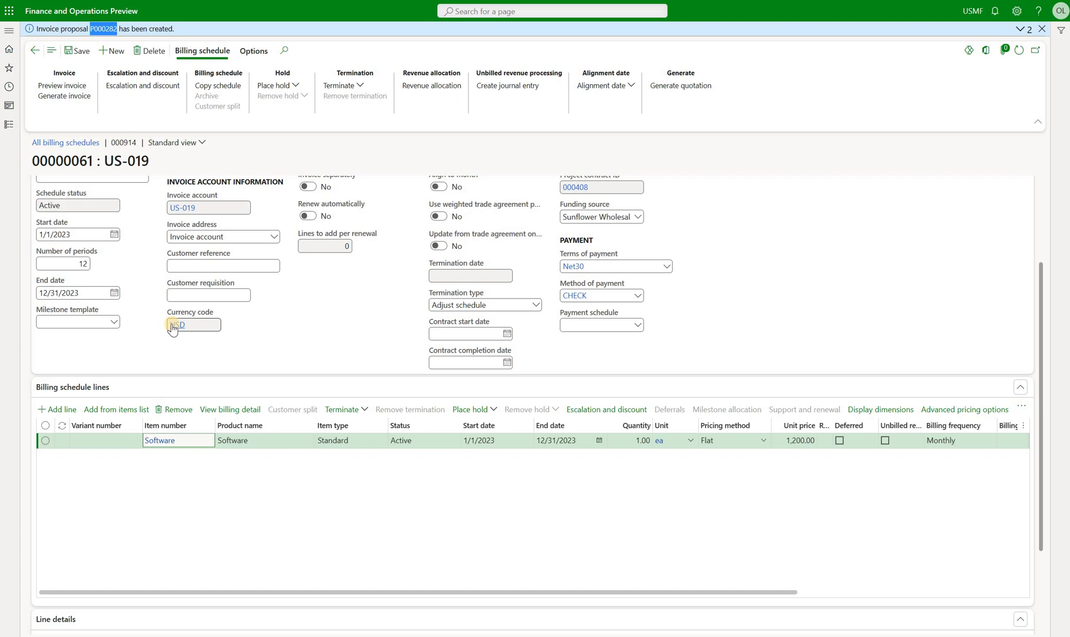
mouse_move(173, 329)
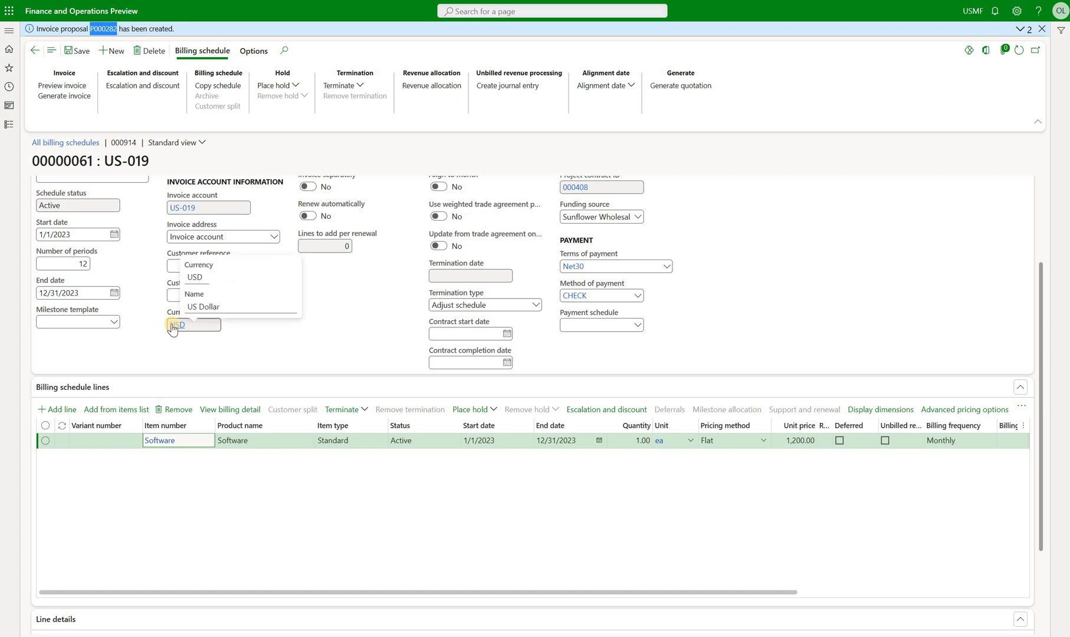
left_click(826, 302)
scroll(827, 307, "up", 1)
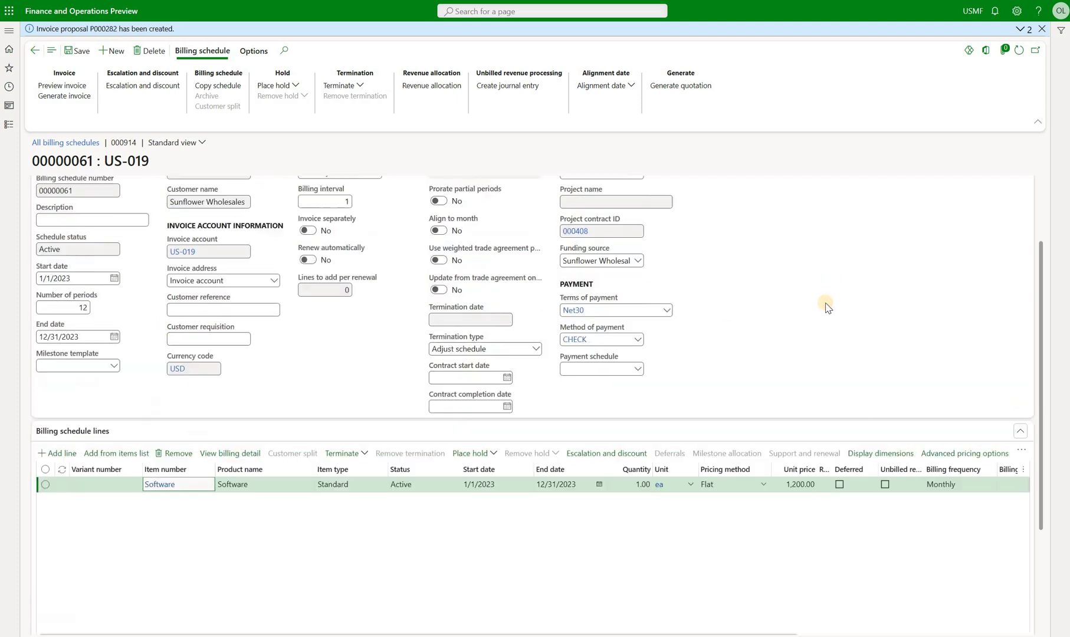
scroll(828, 307, "up", 2)
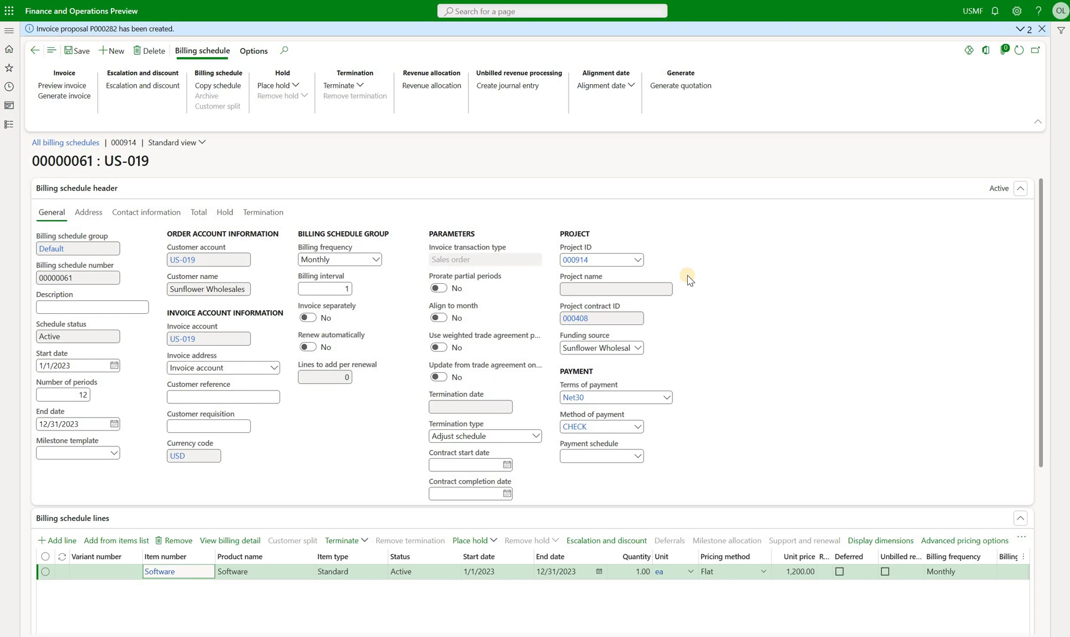
right_click(638, 260)
left_click(661, 313)
- Open invoice proposal P000282 from the project's invoice proposals and check its 1,200.00 Software line
left_click(248, 37)
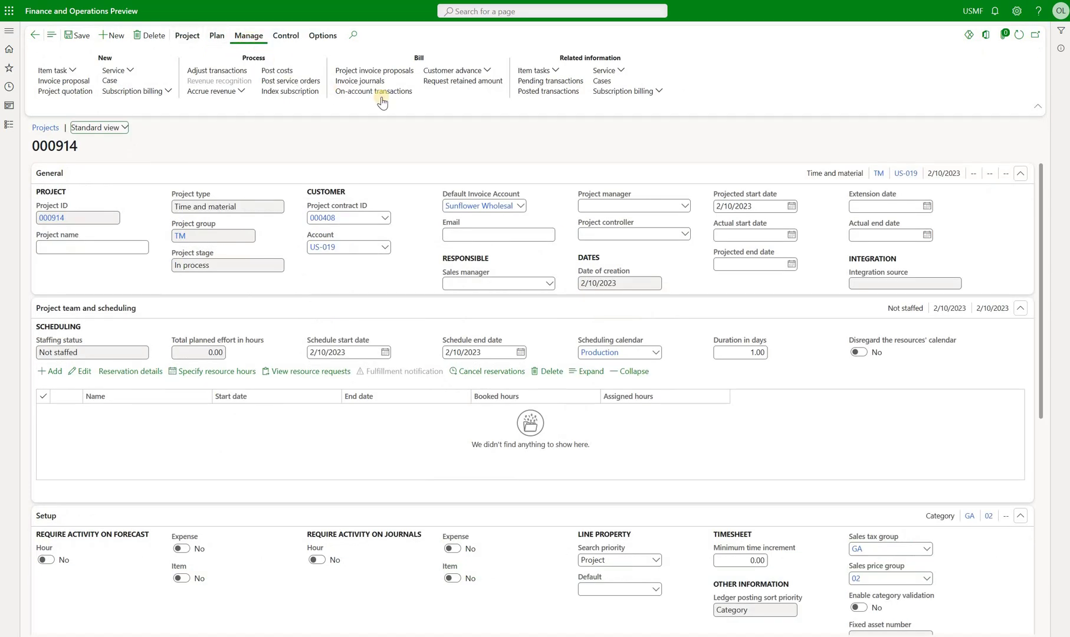
left_click(406, 71)
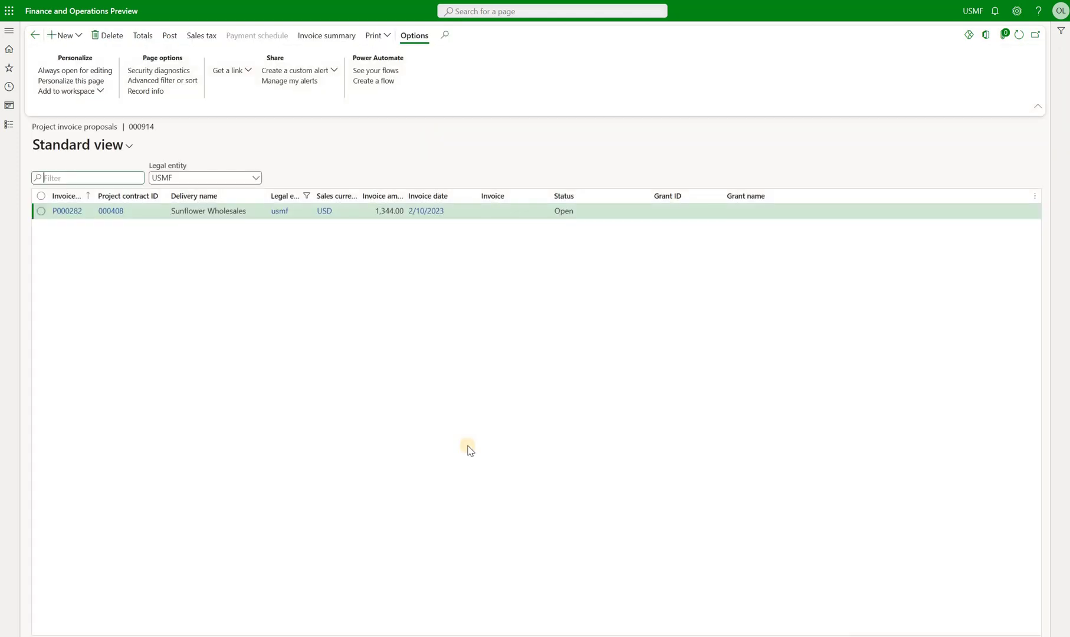
left_click(67, 212)
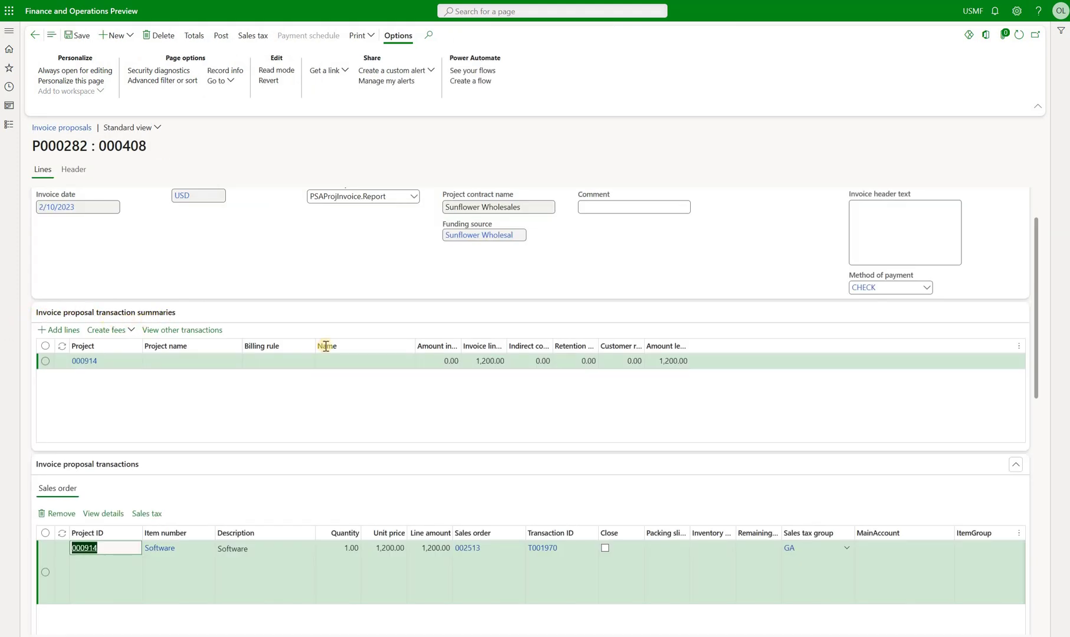
left_click(471, 360)
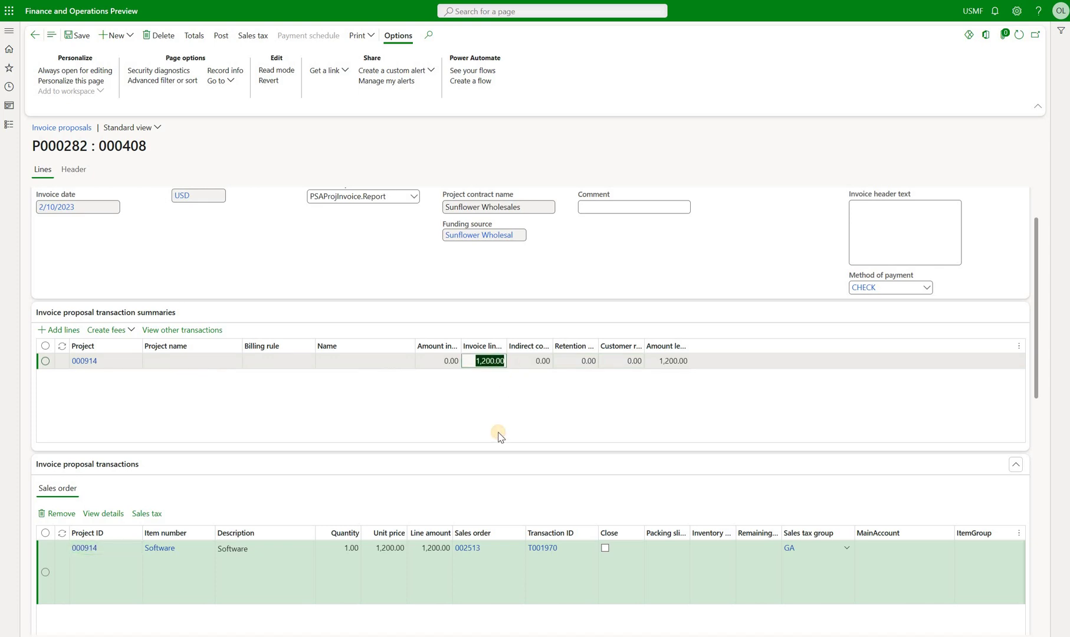
- Enter 'any comment' in the proposal header's Comment field
scroll(72, 500, "down", 1)
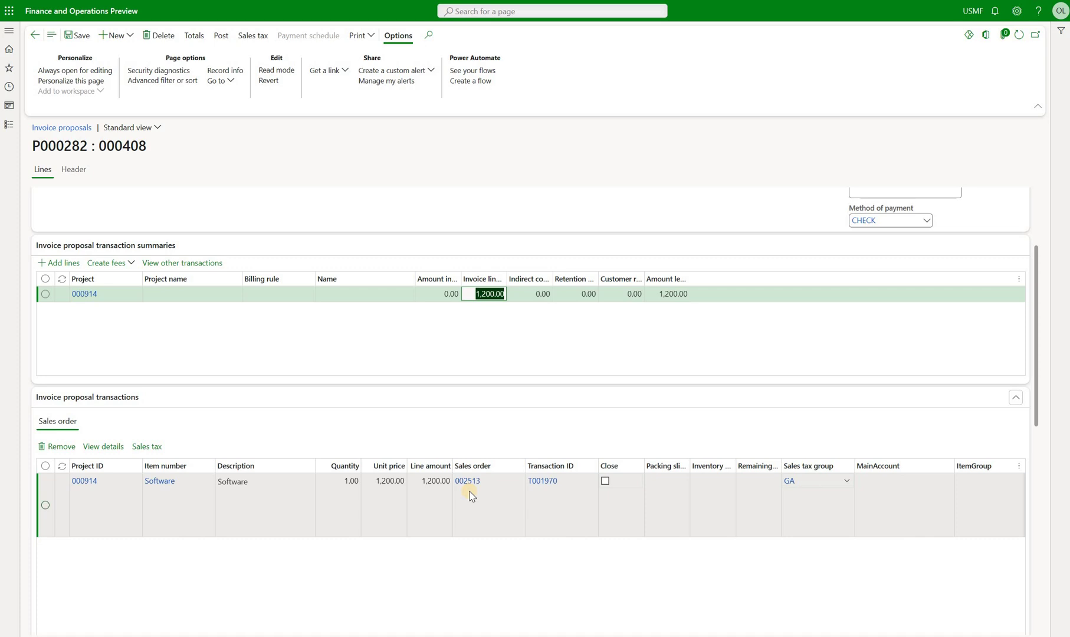
scroll(451, 460, "up", 3)
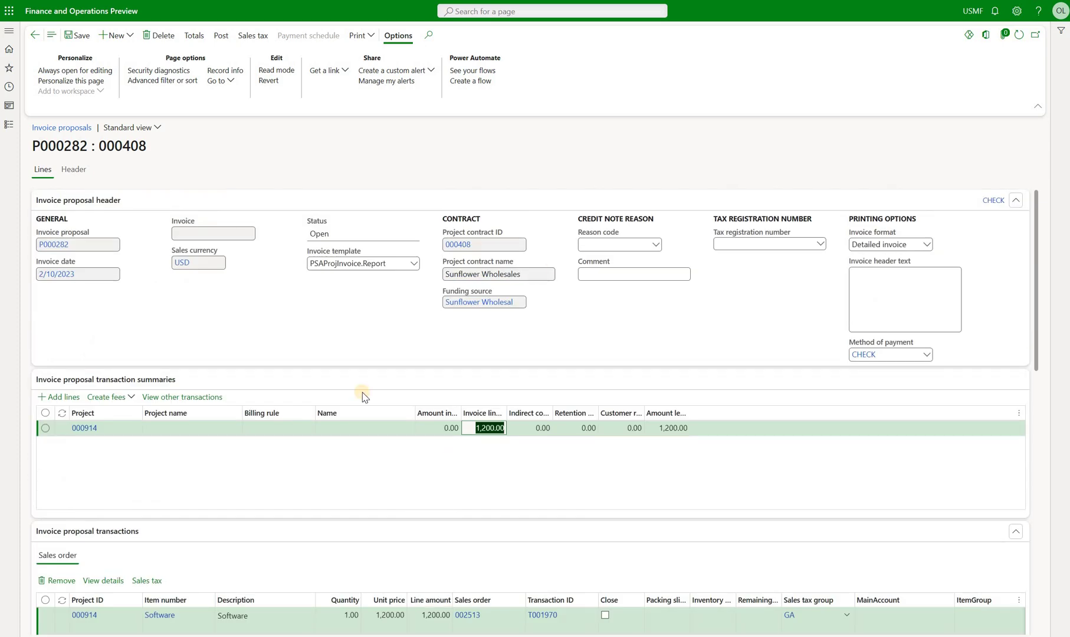
left_click(620, 274)
type("any comment")
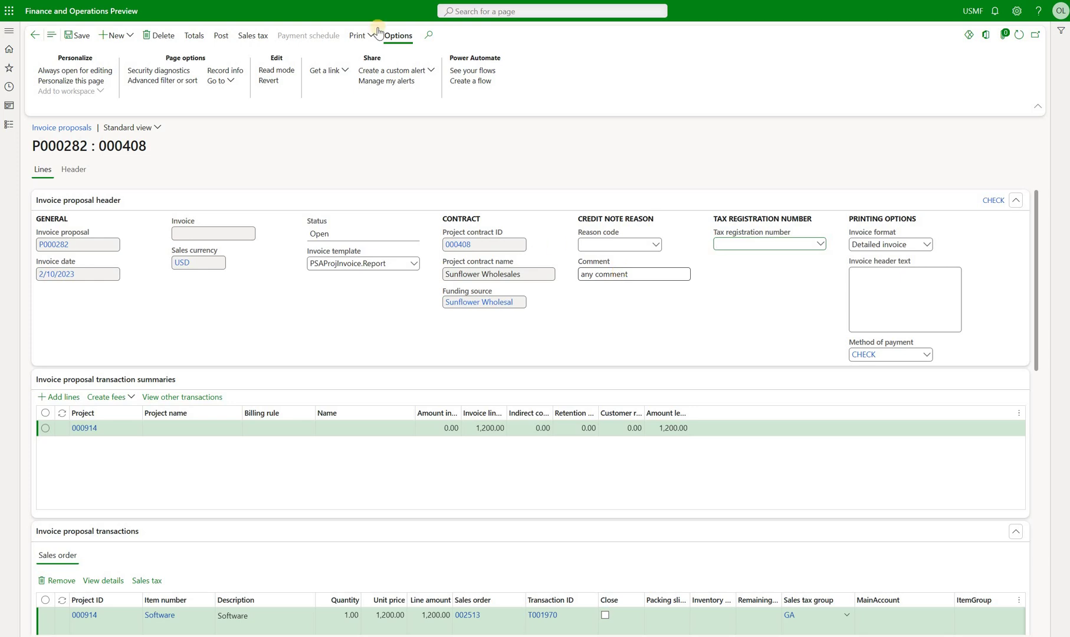
- Post proposal P000282 without printing, producing invoice I000242 for 1,344.00
left_click(221, 36)
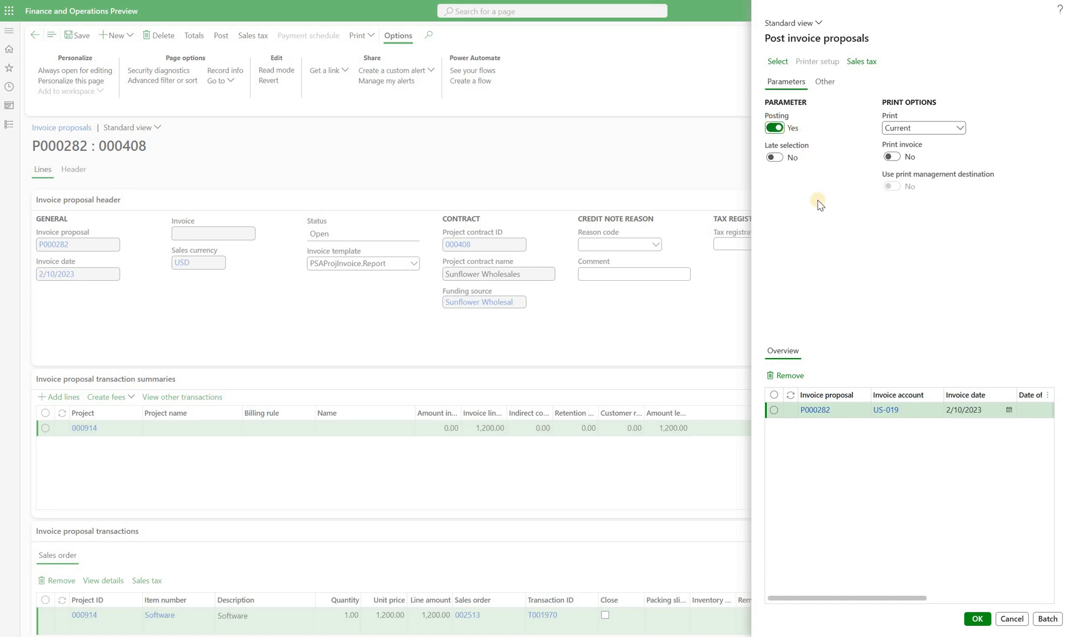
left_click(977, 618)
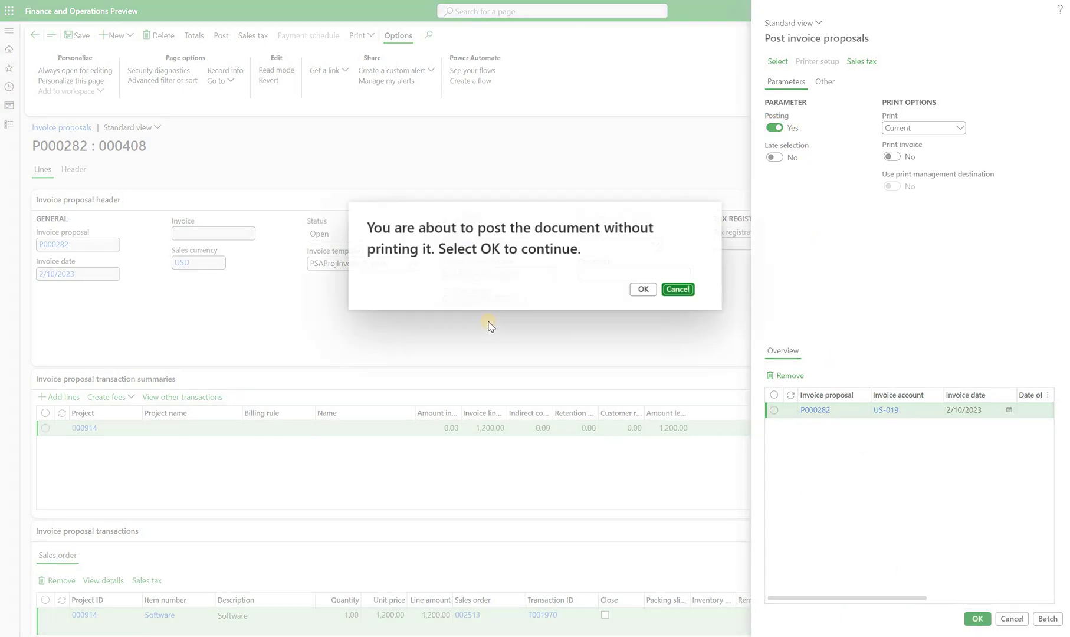
left_click(642, 289)
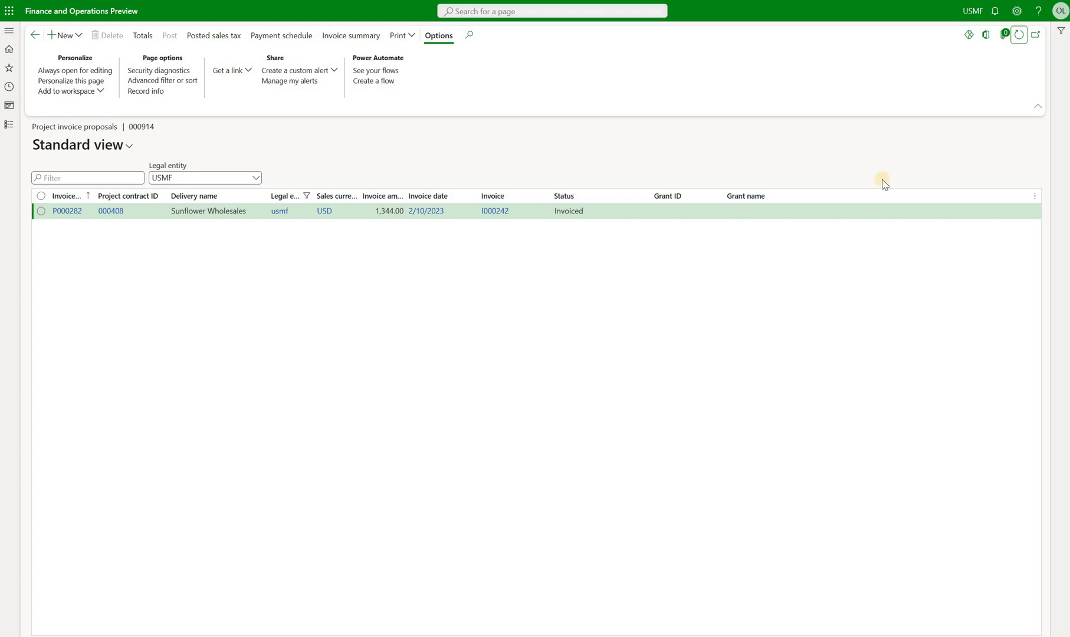
- Check project 000914's posted transaction and view its voucher: 1,200.00 sales, 144.00 tax, 1,344.00 receivable
left_click(34, 38)
left_click(535, 93)
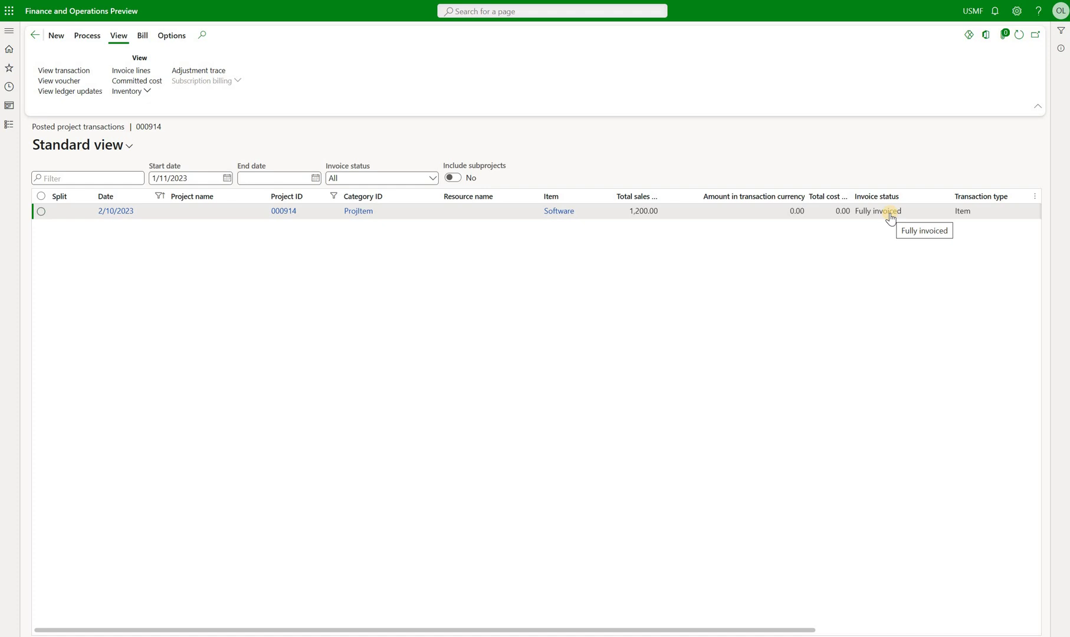
left_click(66, 80)
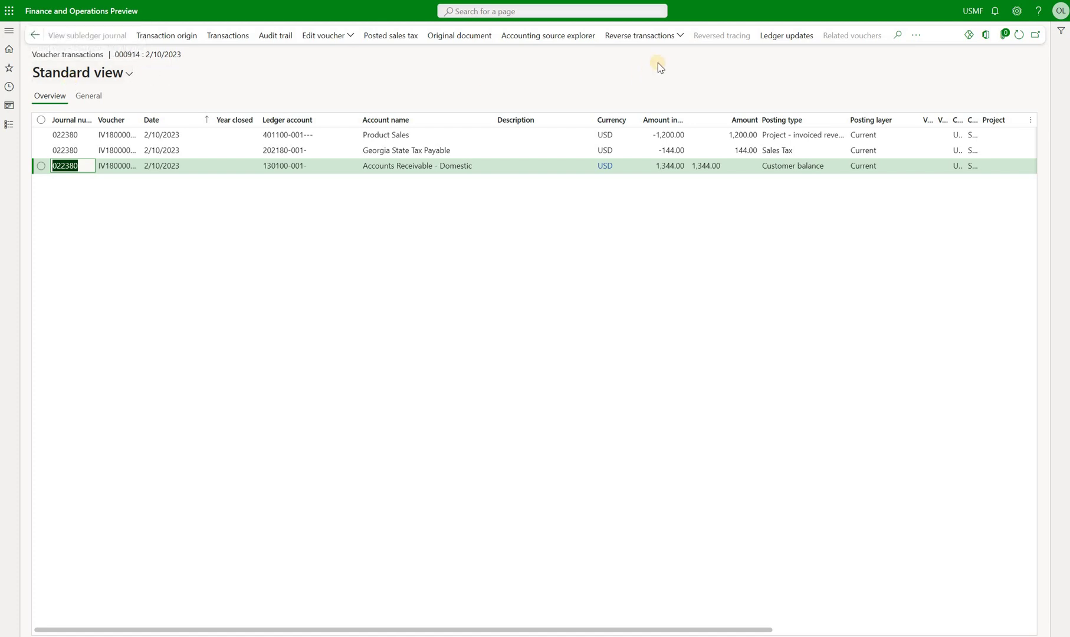
- Return to project 000914 and list all its billing schedules, showing active schedule 00000061
left_click(35, 34)
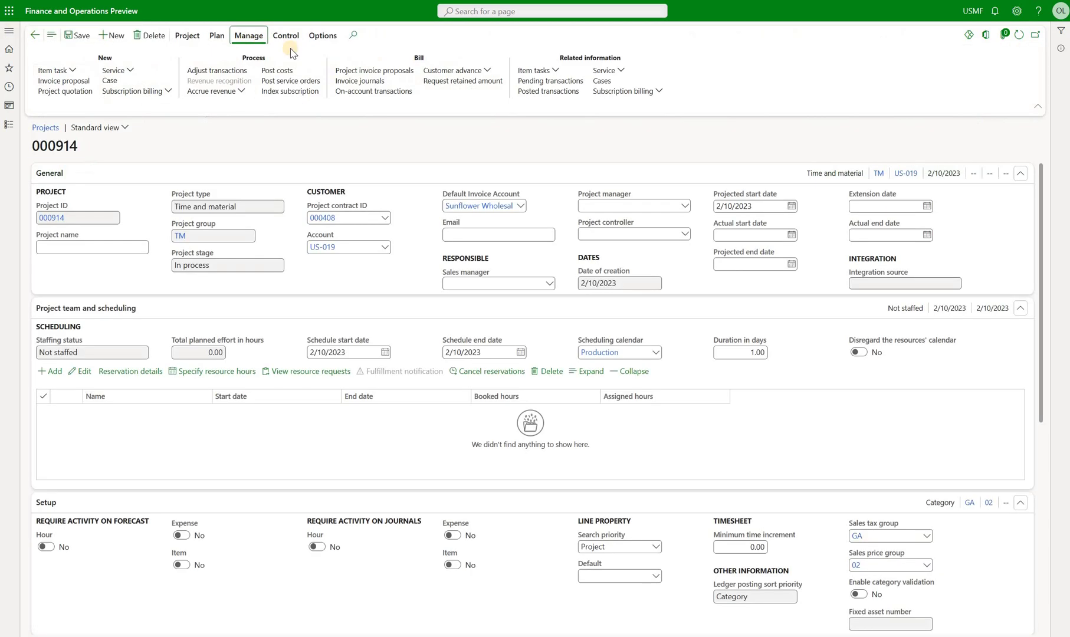
left_click(658, 95)
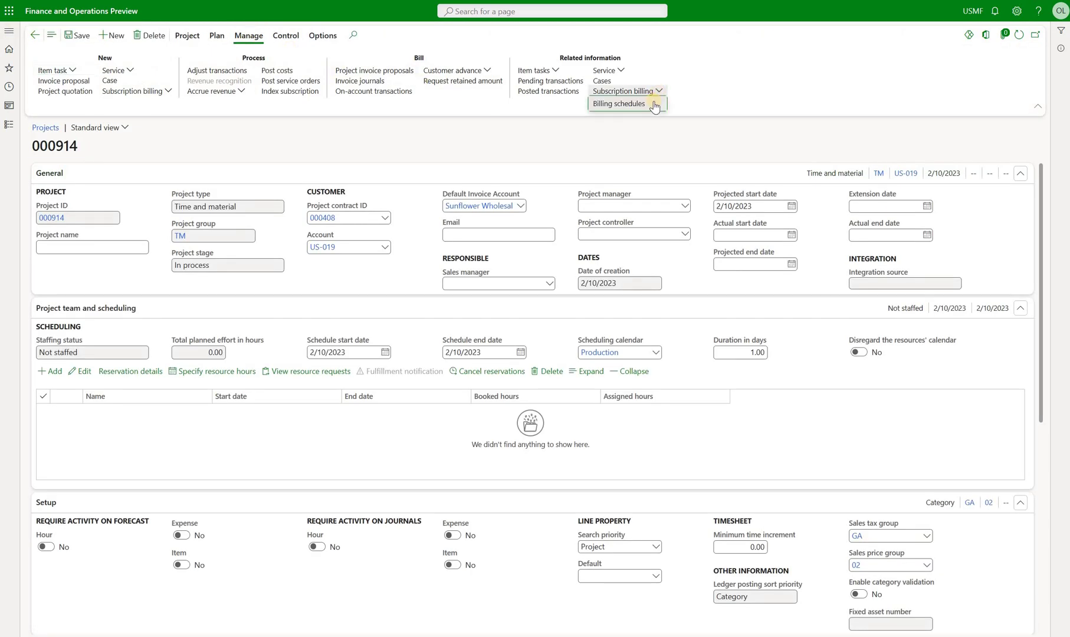
left_click(654, 107)
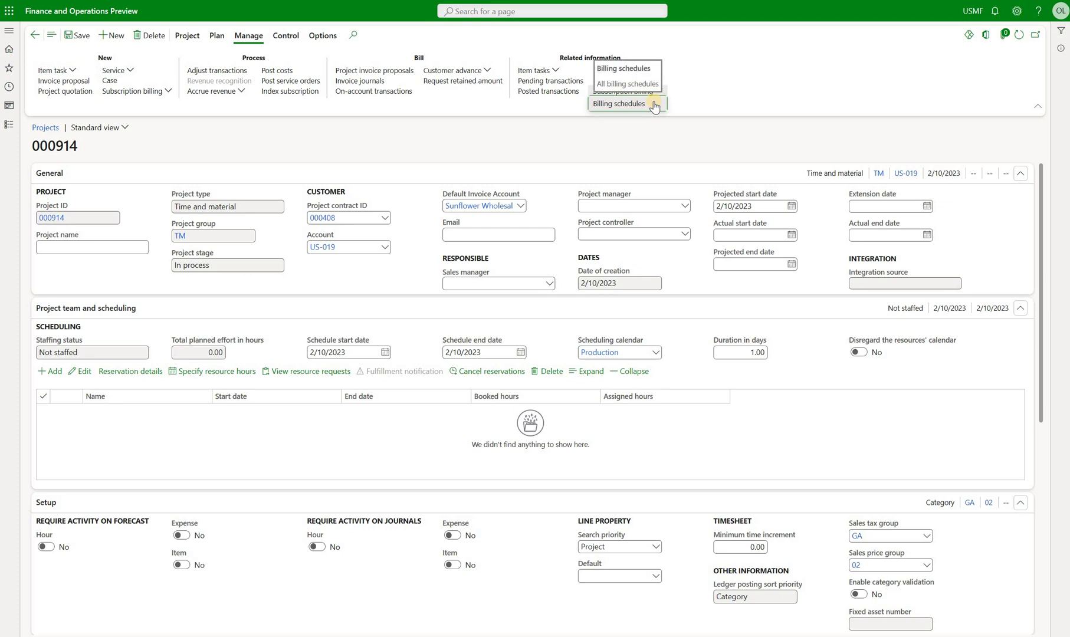
left_click(654, 105)
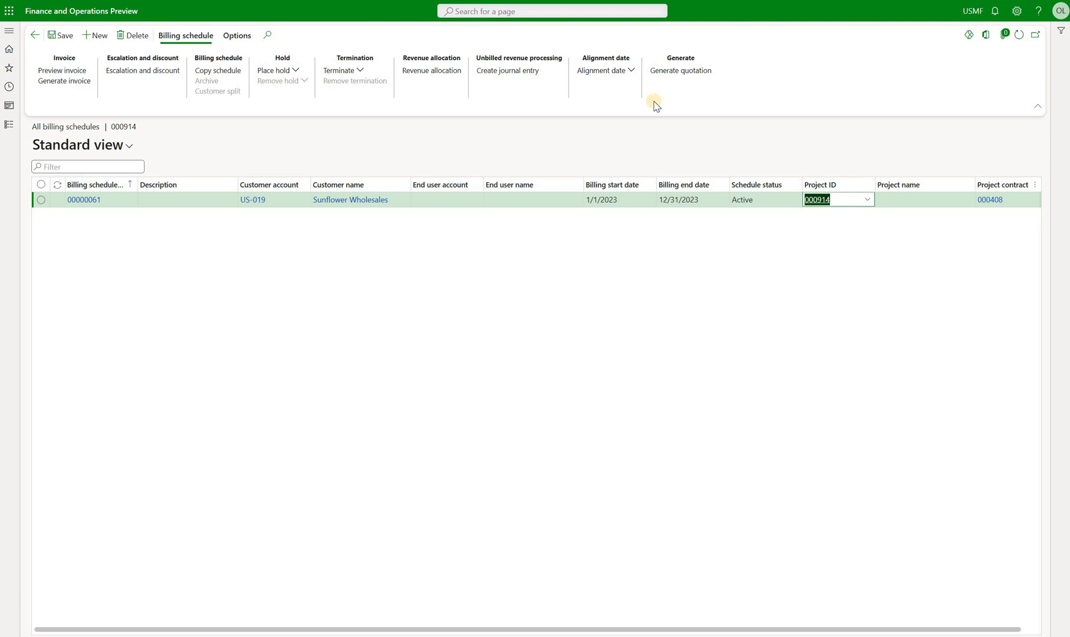